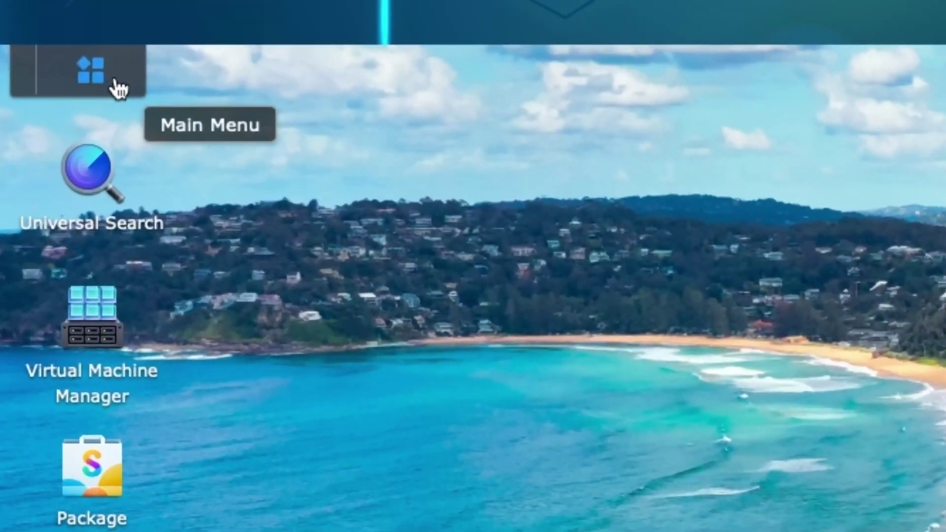
Open DSM's Control Panel from the Main Menu and go to User & Group.
{"action": "left_click", "coordinate": [45, 34]}
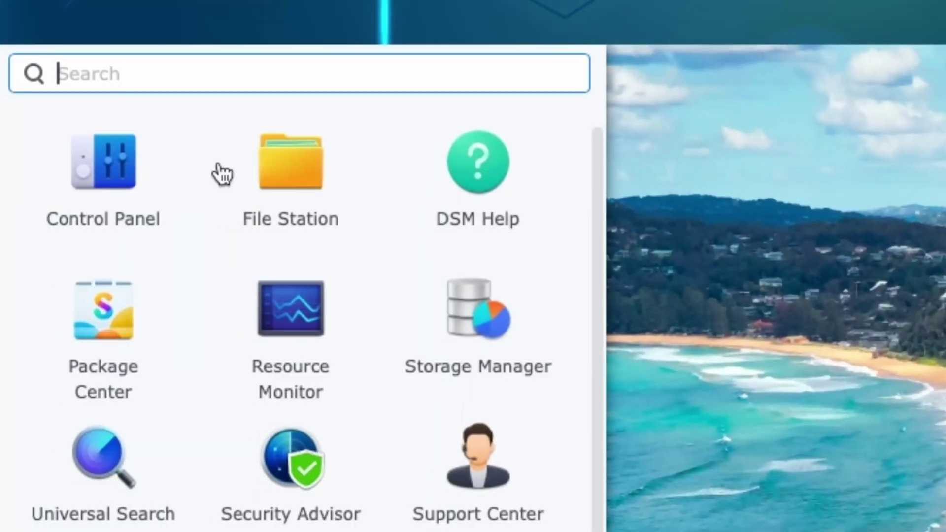
{"action": "left_click", "coordinate": [156, 185]}
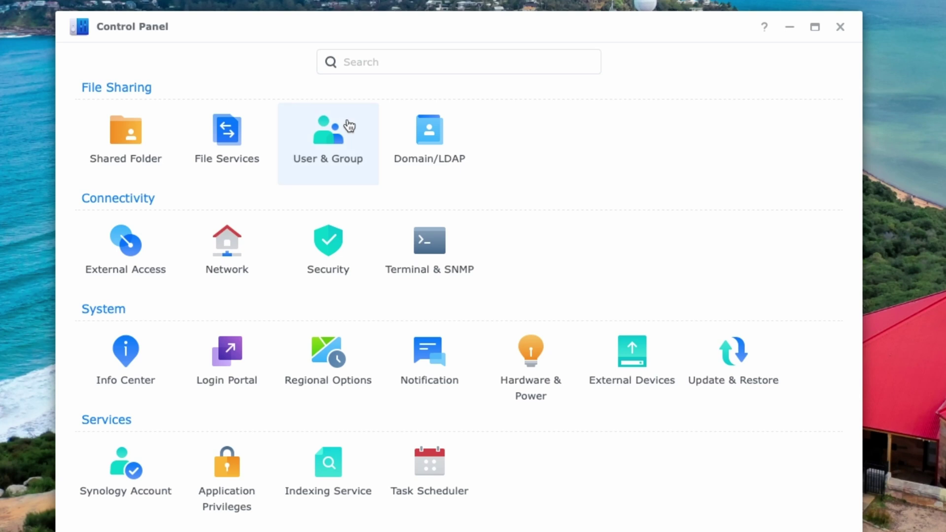
{"action": "left_click", "coordinate": [350, 126]}
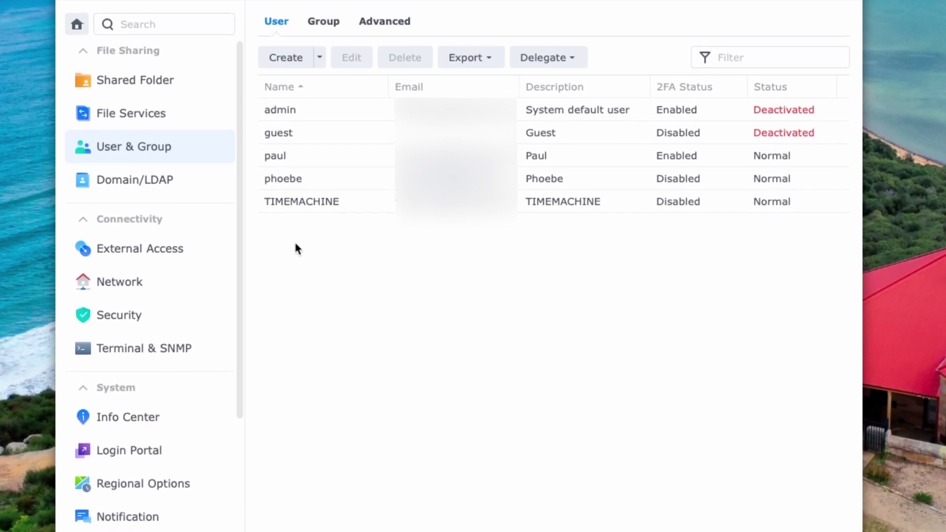
Create the home_assistant administrator user, accepting default folder permissions, quota, application permissions and speed limits.
{"action": "left_click", "coordinate": [288, 44]}
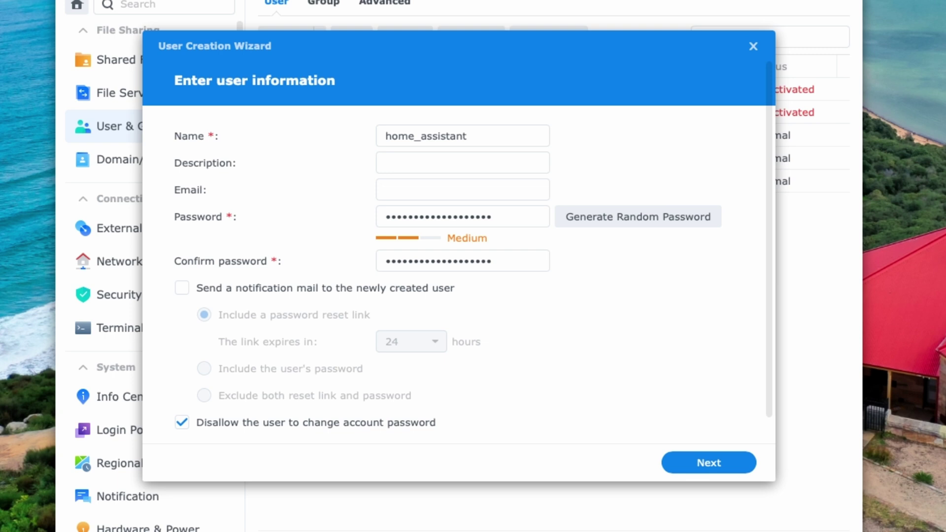
{"action": "left_click", "coordinate": [720, 463]}
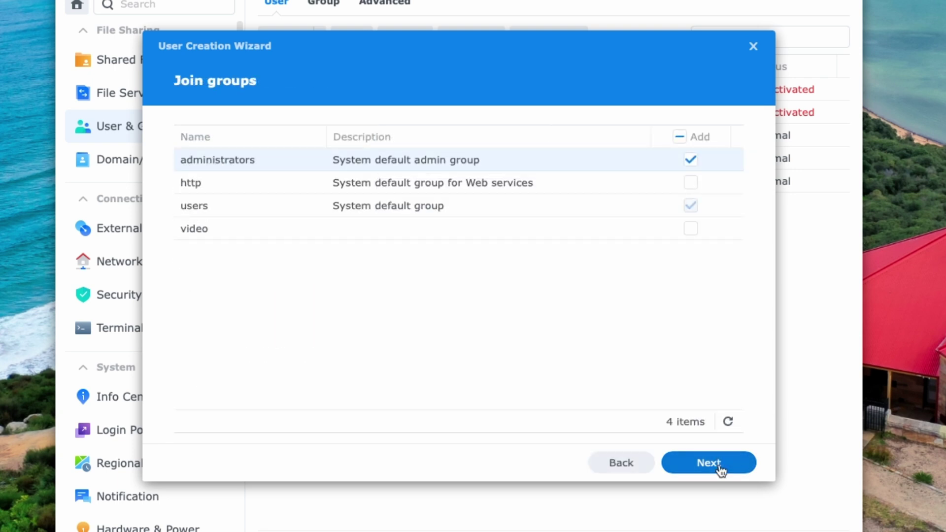
{"action": "left_click", "coordinate": [720, 464]}
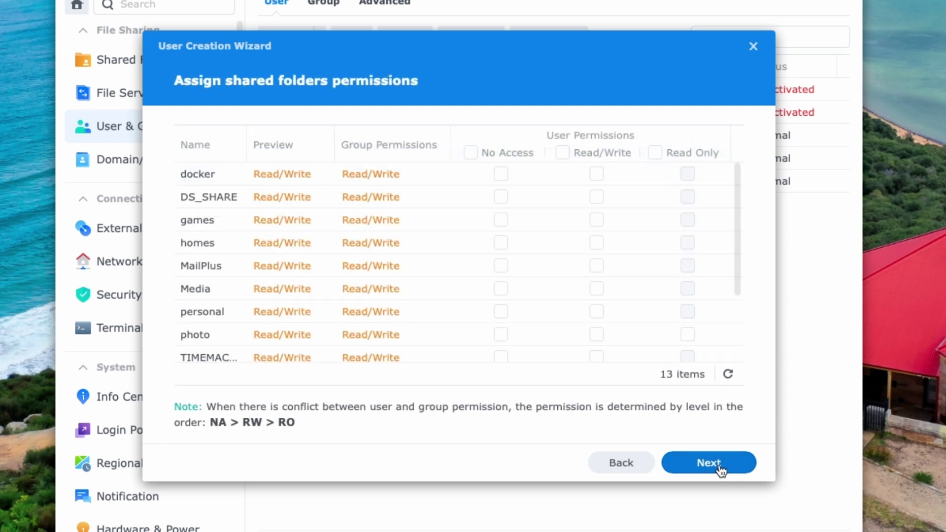
{"action": "left_click", "coordinate": [720, 468]}
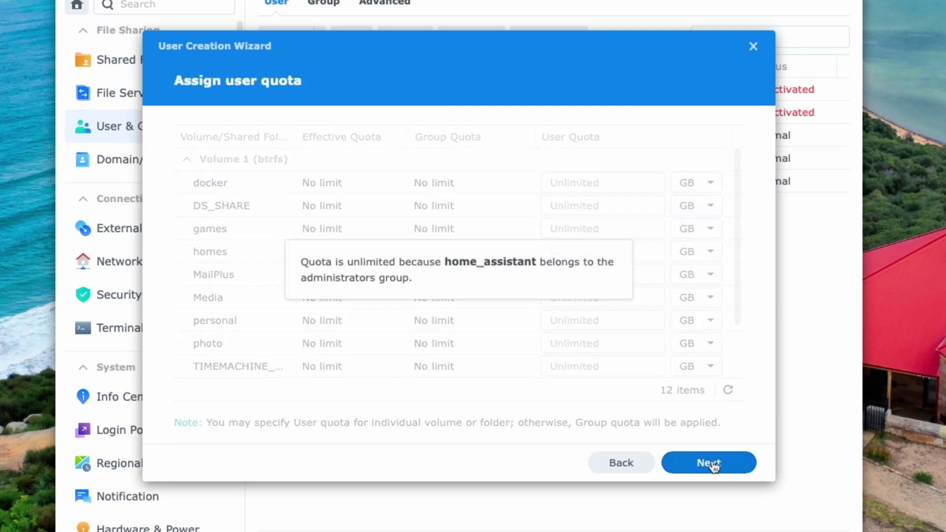
{"action": "left_click", "coordinate": [715, 466]}
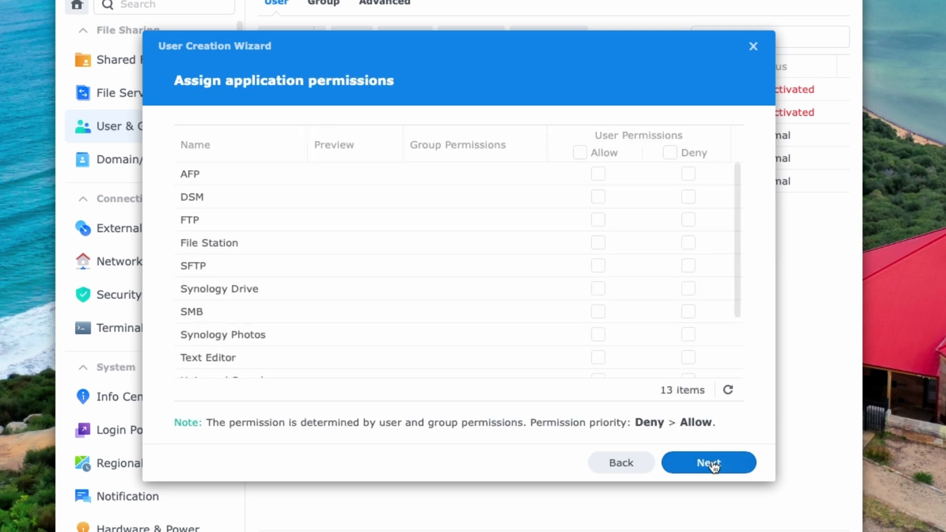
{"action": "left_click", "coordinate": [715, 466]}
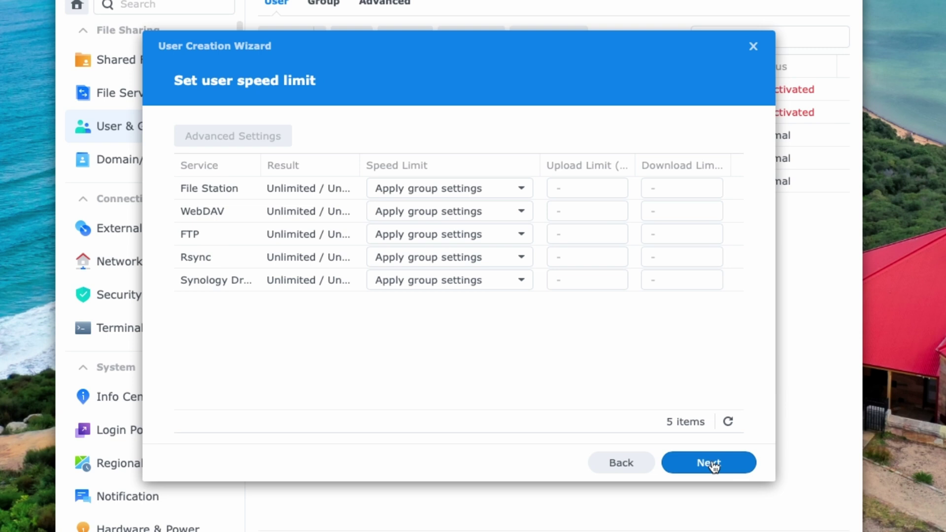
{"action": "left_click", "coordinate": [715, 466]}
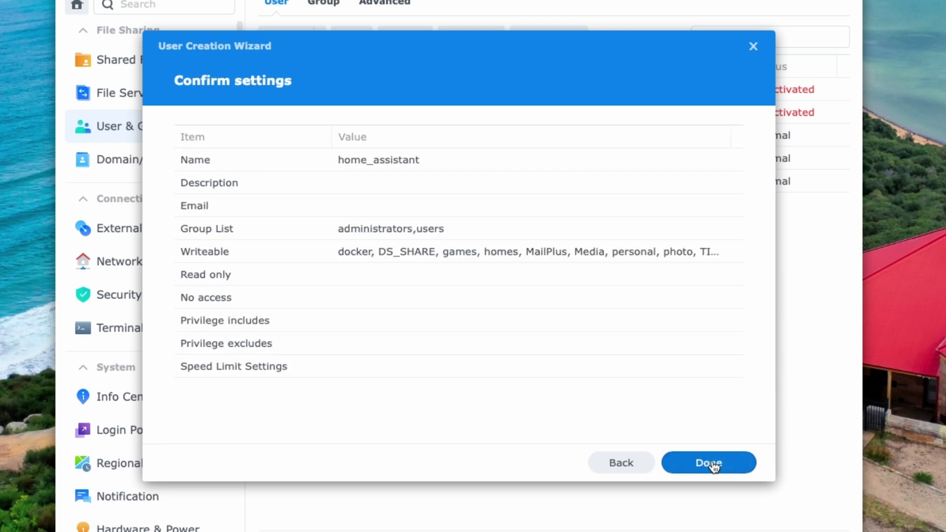
{"action": "left_click", "coordinate": [715, 466]}
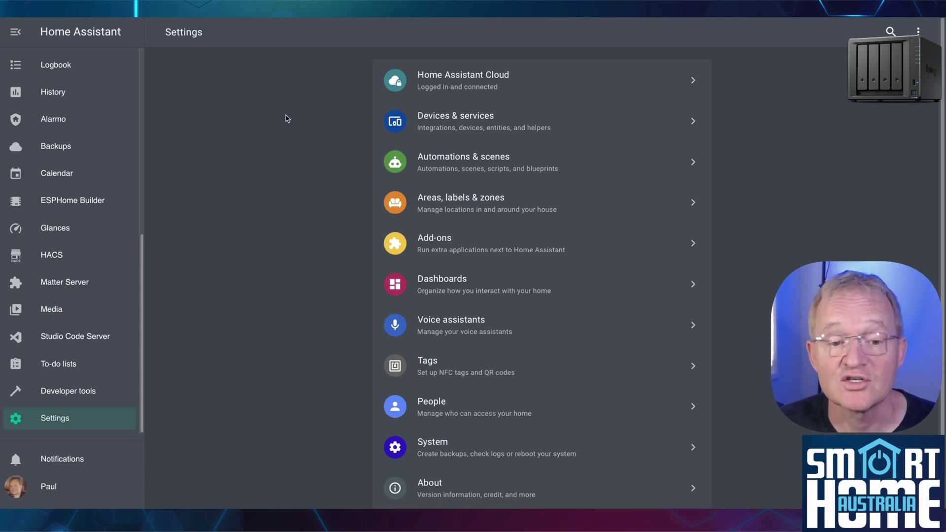
In Devices & services, add an integration by searching 'synology' and choosing the Synology brand.
{"action": "left_click", "coordinate": [440, 118]}
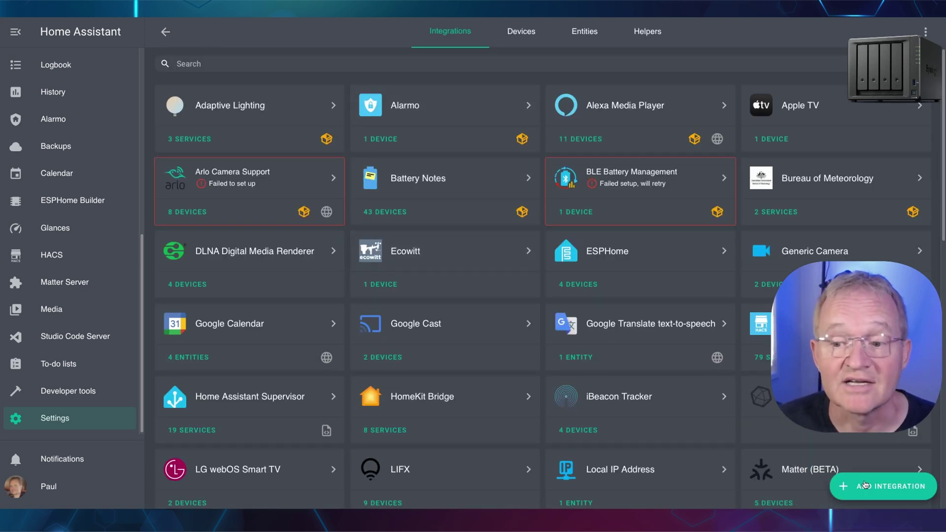
{"action": "left_click", "coordinate": [864, 485]}
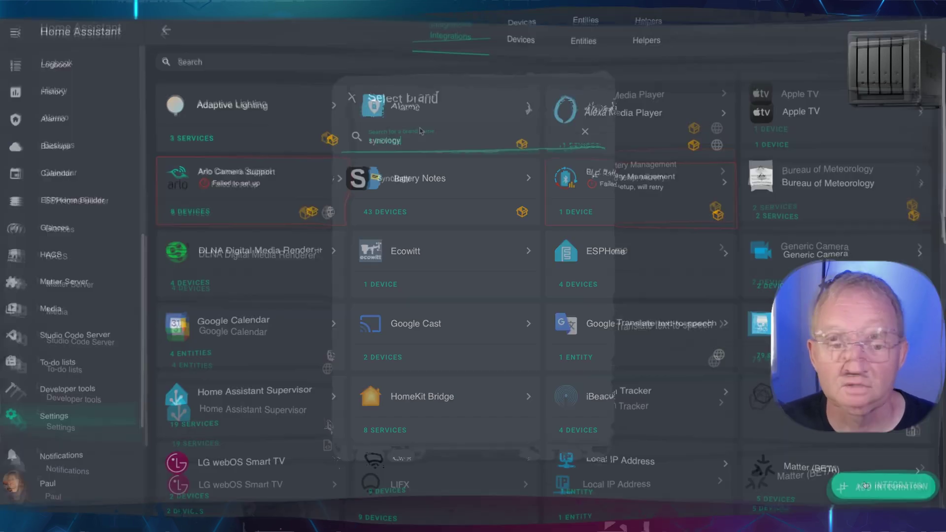
{"action": "type", "text": "synology"}
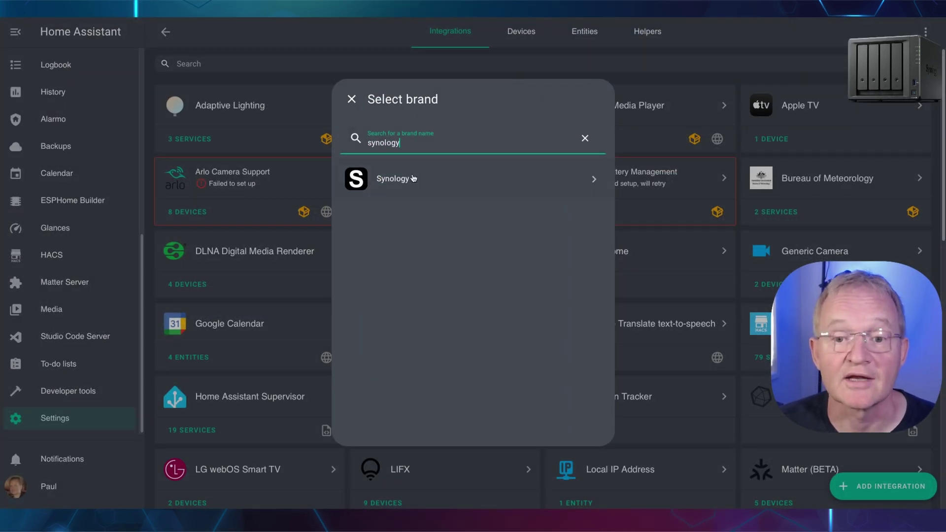
{"action": "left_click", "coordinate": [414, 178]}
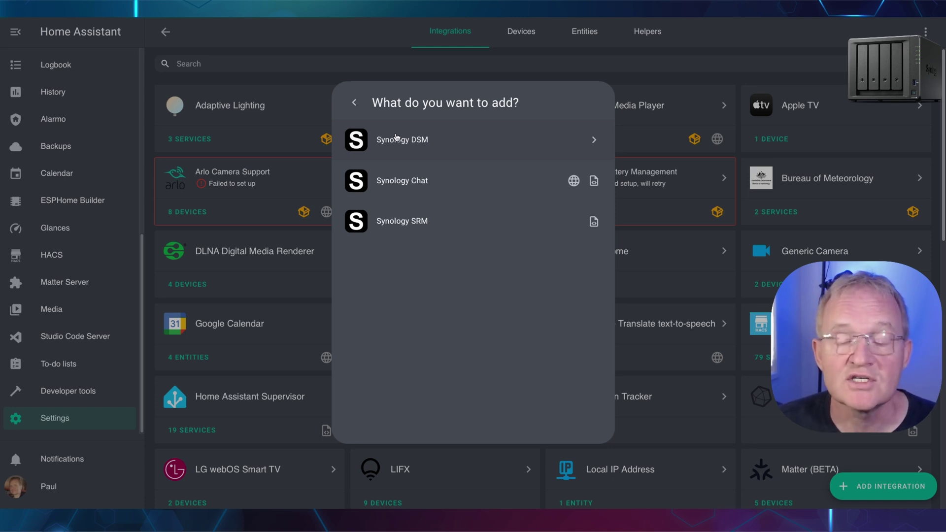
Choose Synology DSM and connect to the NAS at 192.168.1.249.
{"action": "left_click", "coordinate": [406, 145]}
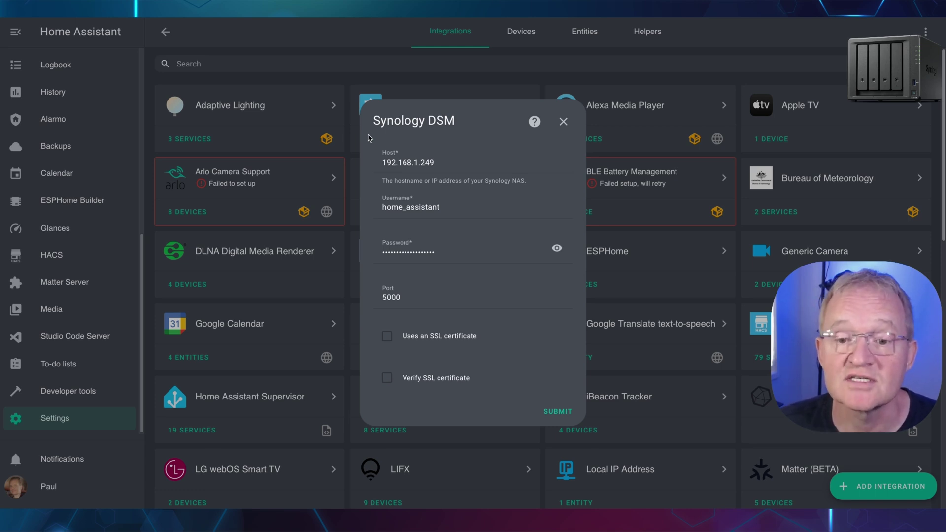
{"action": "left_click", "coordinate": [557, 412]}
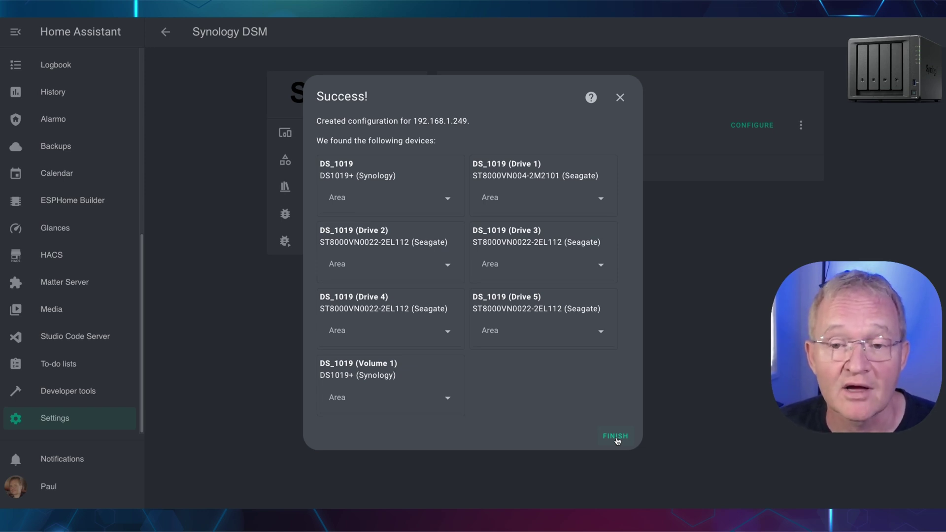
Close the Success summary, list the integration's 7 devices and open DS_1019 (Drive 1).
{"action": "left_click", "coordinate": [615, 437]}
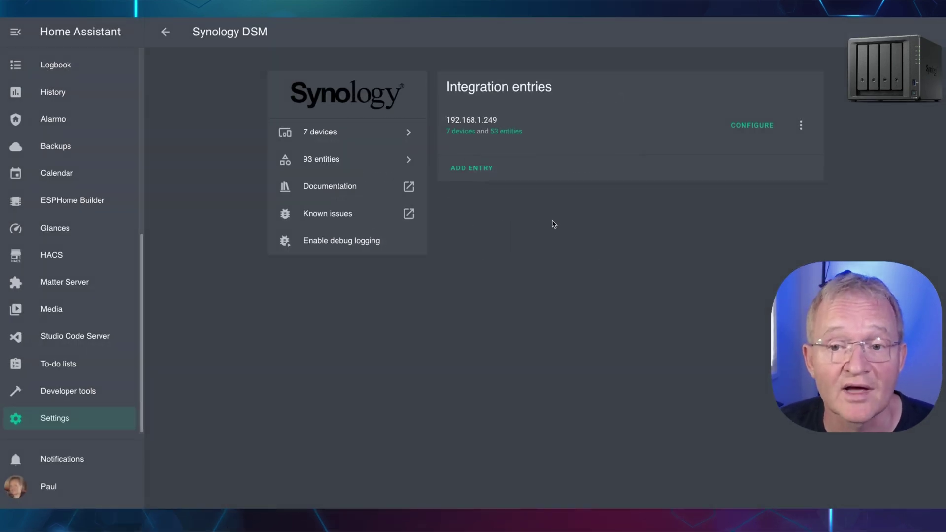
{"action": "left_click", "coordinate": [464, 133]}
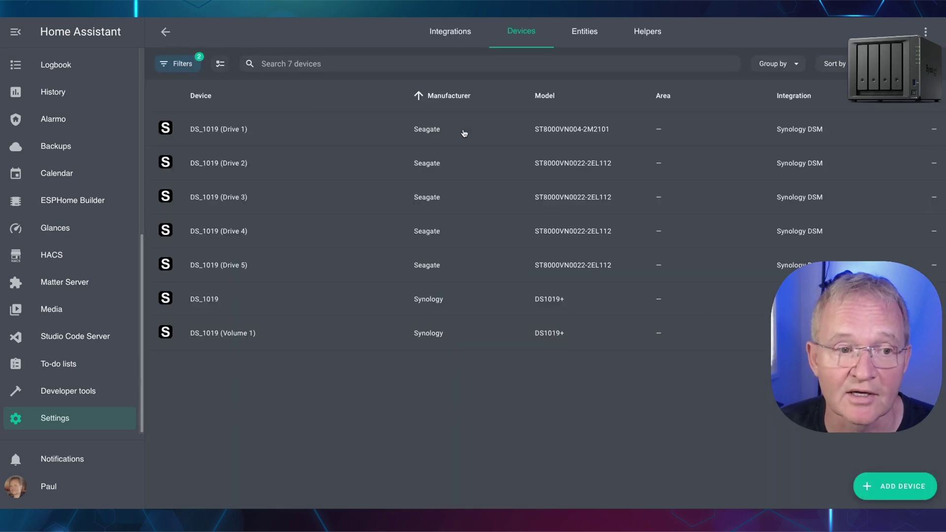
{"action": "left_click", "coordinate": [231, 131]}
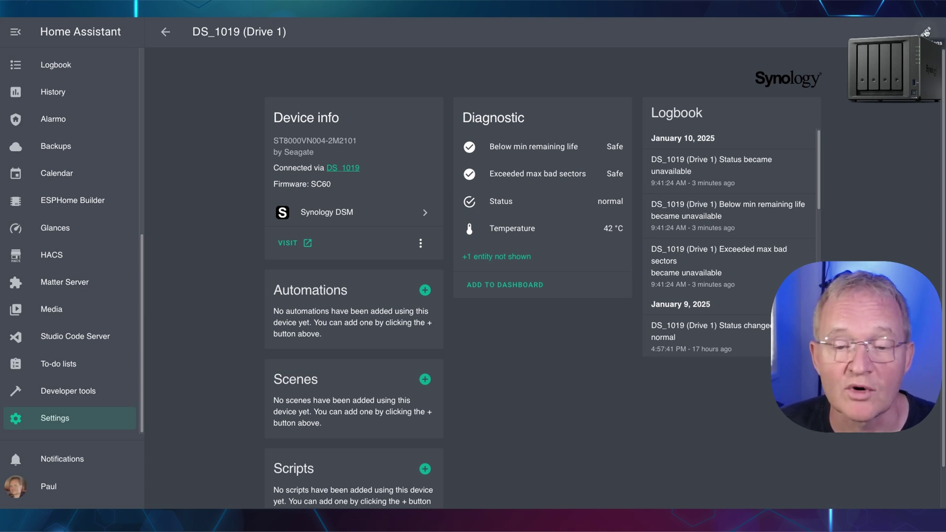
Rename Drive 1 to NAS_D1 with matching entity IDs, then open the DS_1019 device page.
{"action": "left_click", "coordinate": [925, 33]}
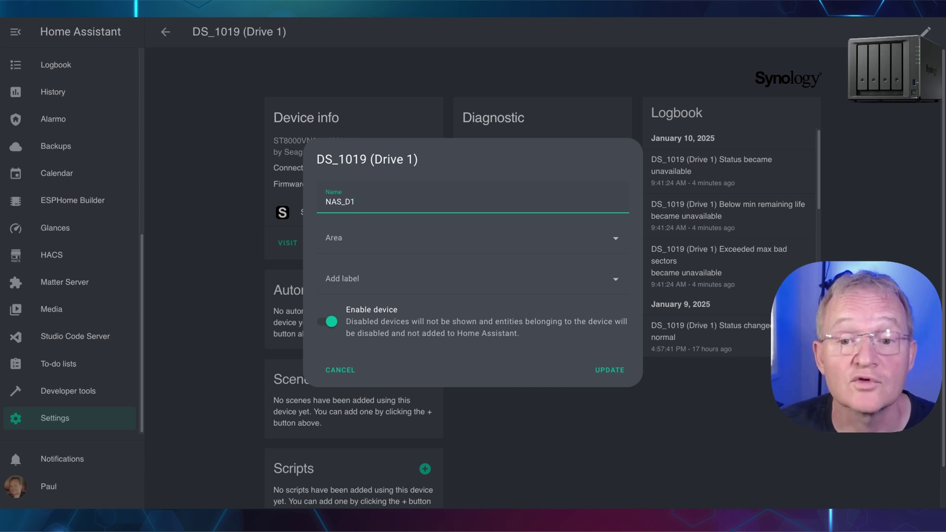
{"action": "left_click", "coordinate": [609, 370]}
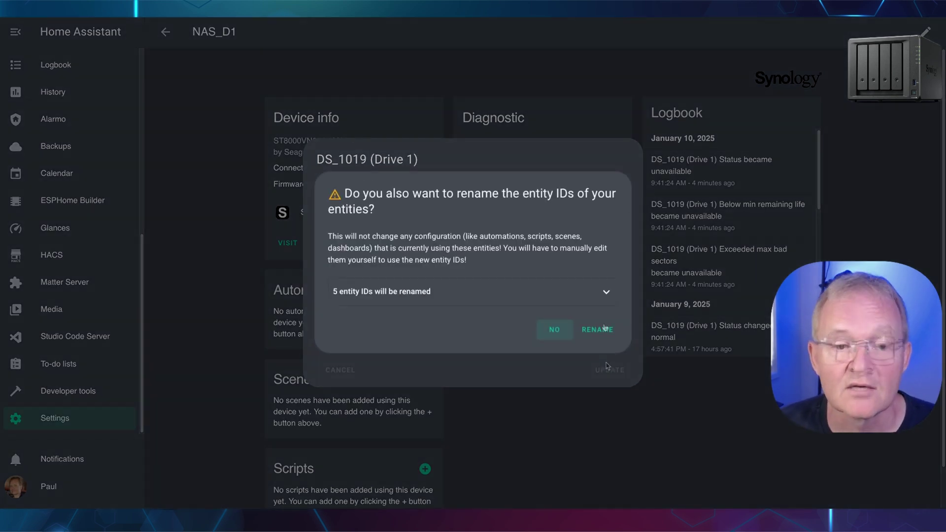
{"action": "left_click", "coordinate": [597, 329]}
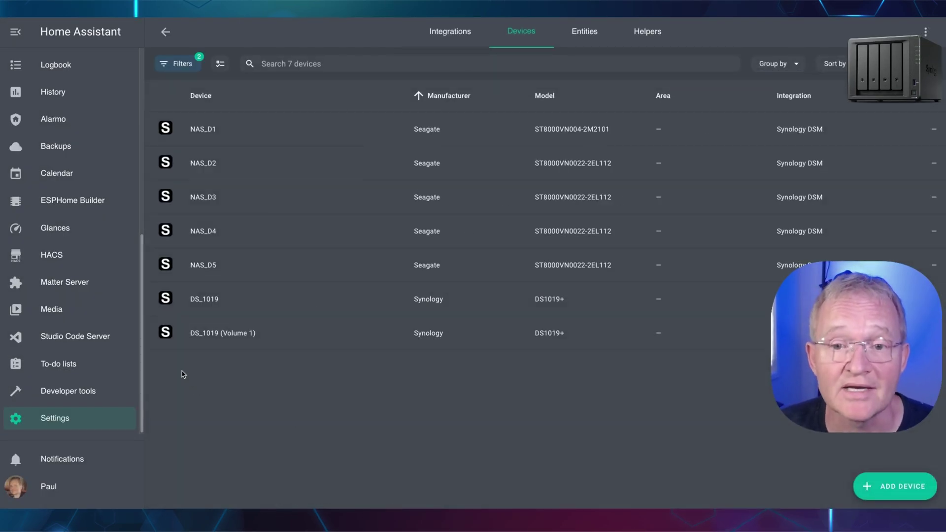
{"action": "left_click", "coordinate": [154, 308]}
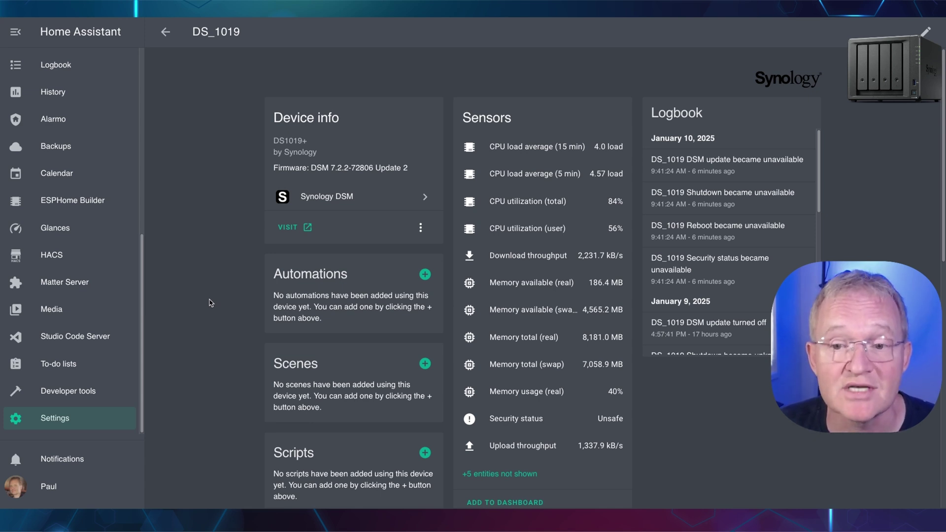
View the DS_1019 (Volume 1) device page, then return to the devices list.
{"action": "key", "text": "alt+Left"}
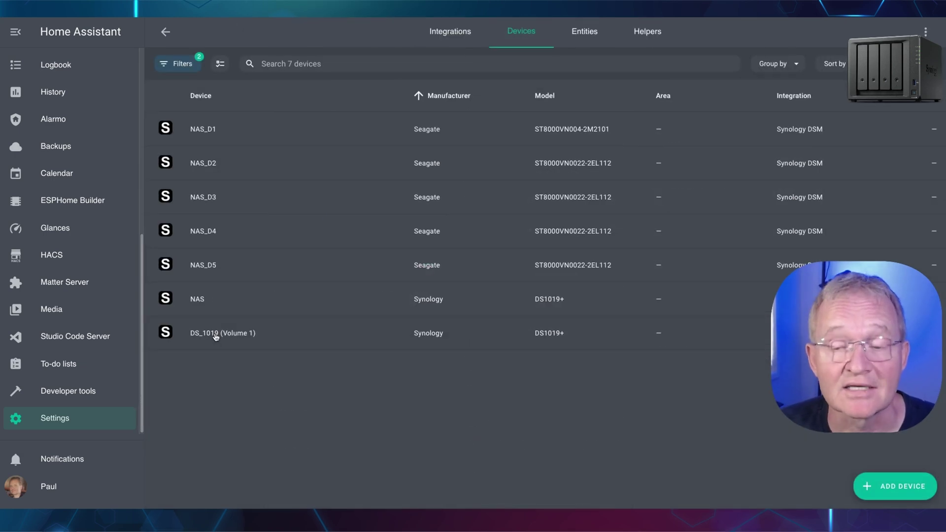
{"action": "left_click", "coordinate": [215, 335]}
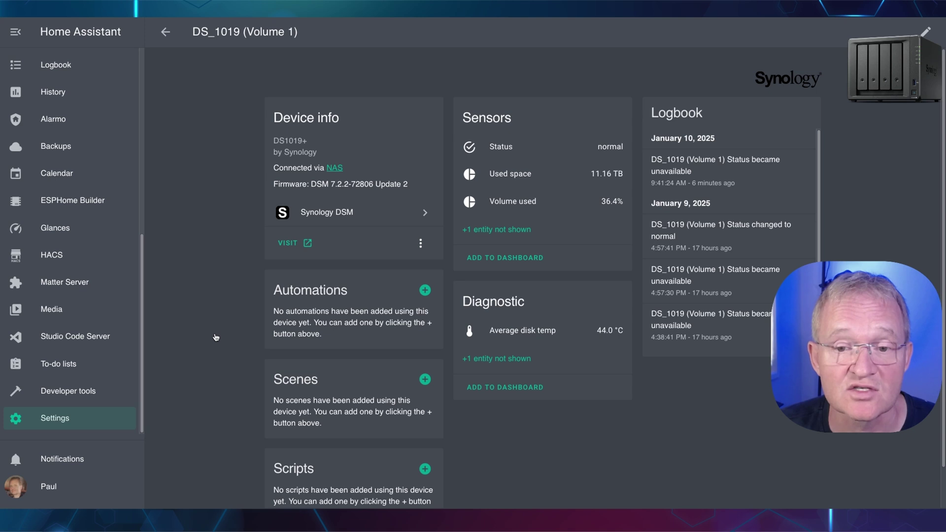
{"action": "key", "text": "alt+Left"}
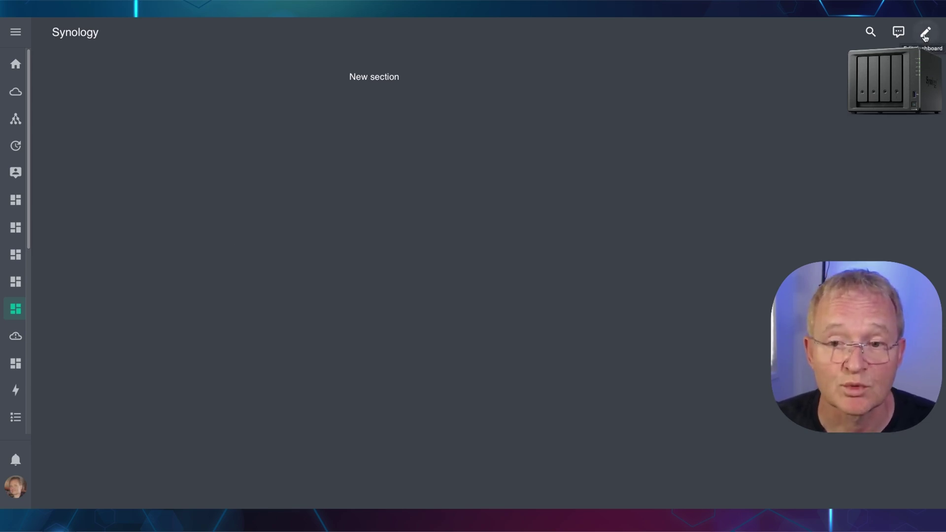
Add a Manual YAML card to the Synology dashboard showing NAS traffic, Volume 1 and five drives.
{"action": "left_click", "coordinate": [925, 33]}
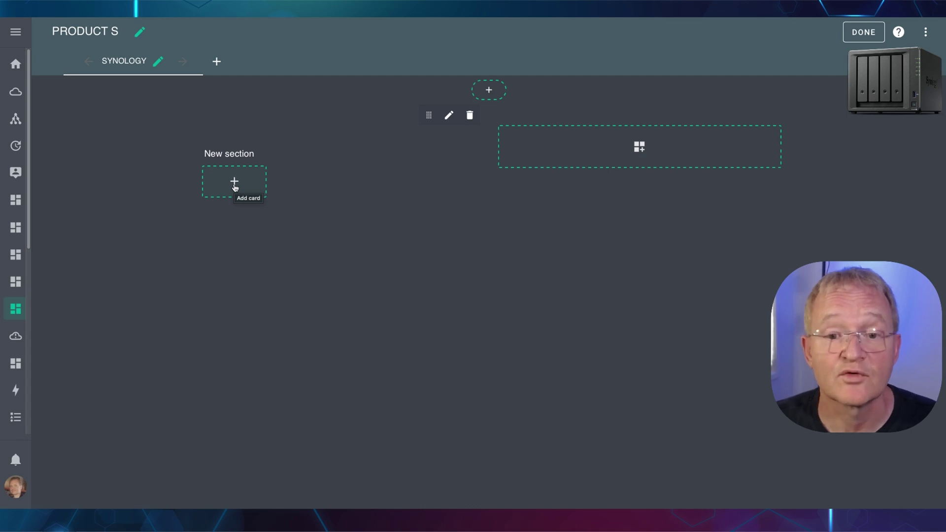
{"action": "left_click", "coordinate": [234, 182]}
{"action": "type", "text": "manual"}
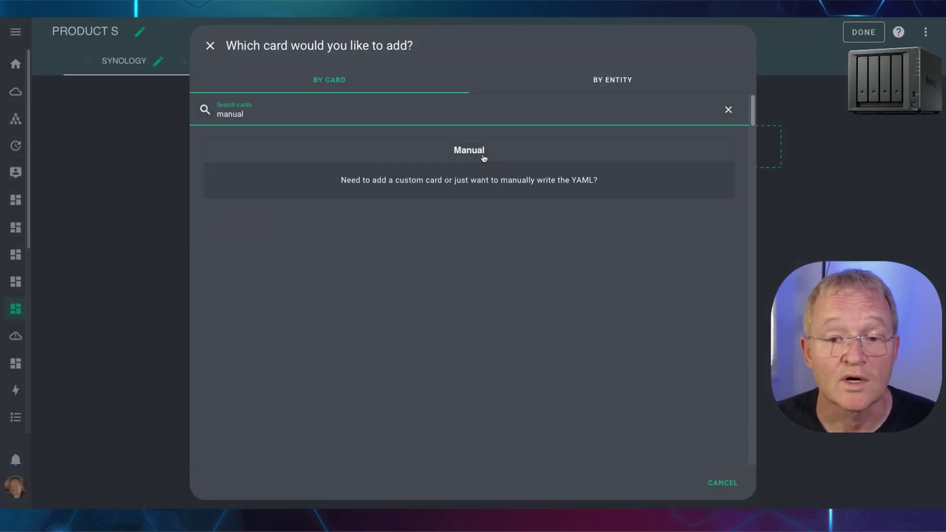
{"action": "left_click", "coordinate": [483, 158]}
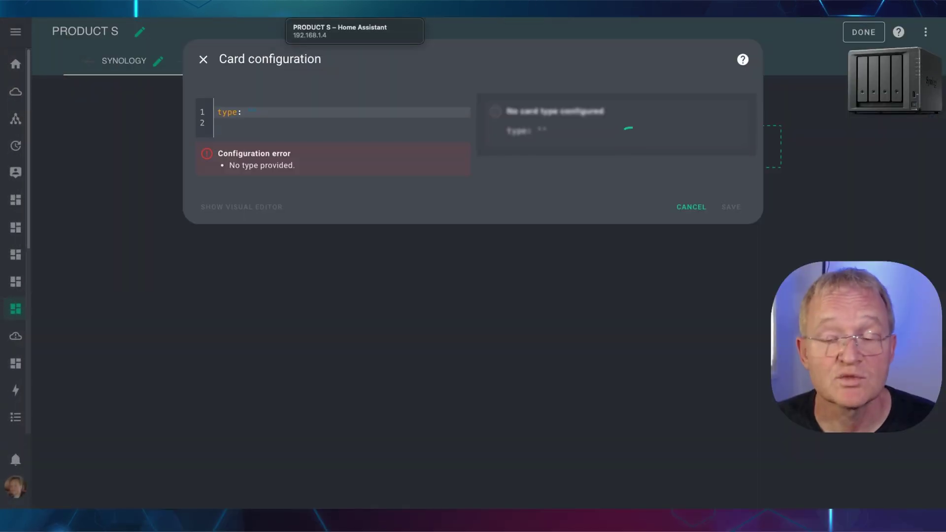
{"action": "left_click_drag", "start_coordinate": [257, 112], "coordinate": [213, 111]}
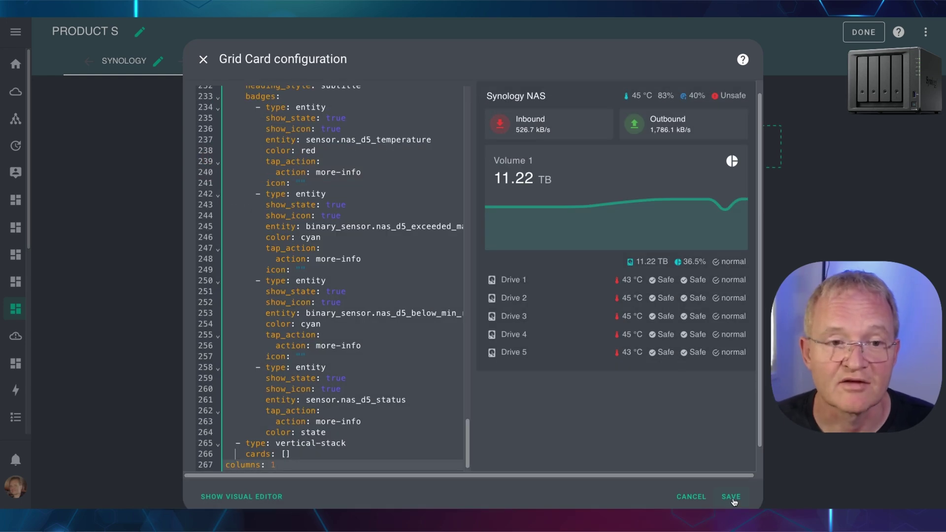
{"action": "left_click", "coordinate": [732, 498]}
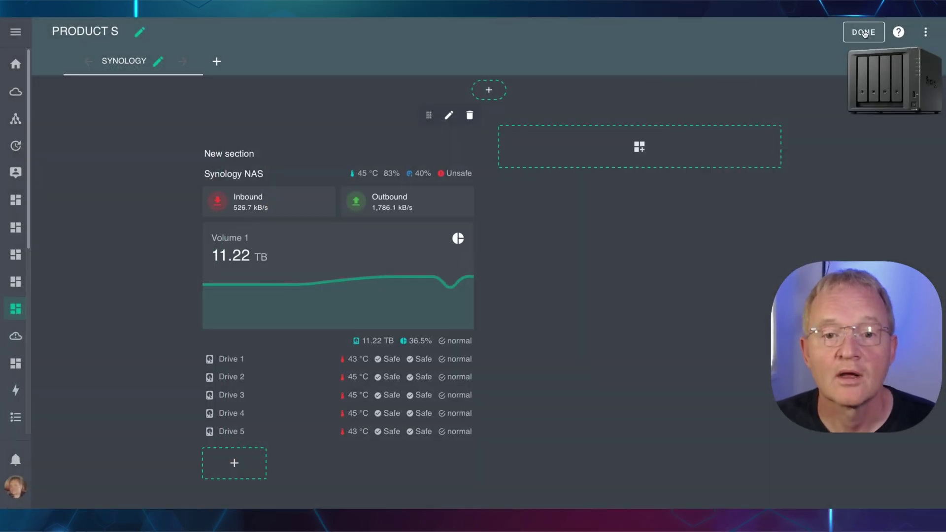
{"action": "left_click", "coordinate": [864, 33]}
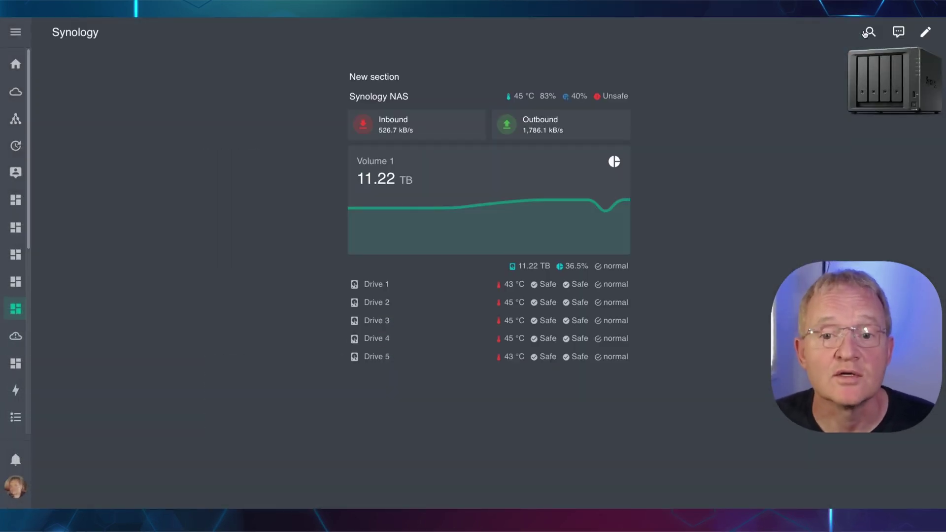